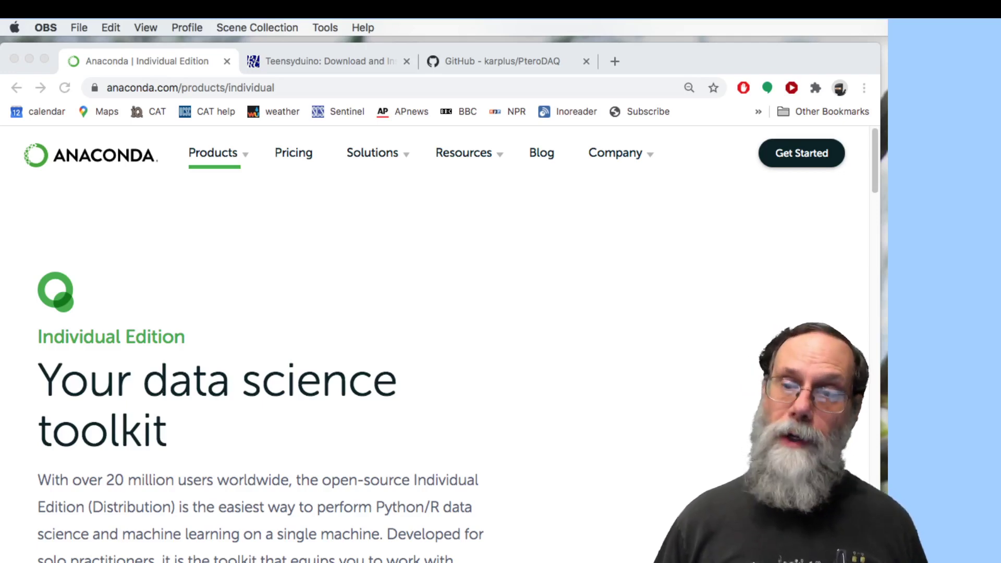
# Bring up the Teensyduino 1.53 download page and confirm Teensyduino.app is in Applications.
pyautogui.click(318, 55)
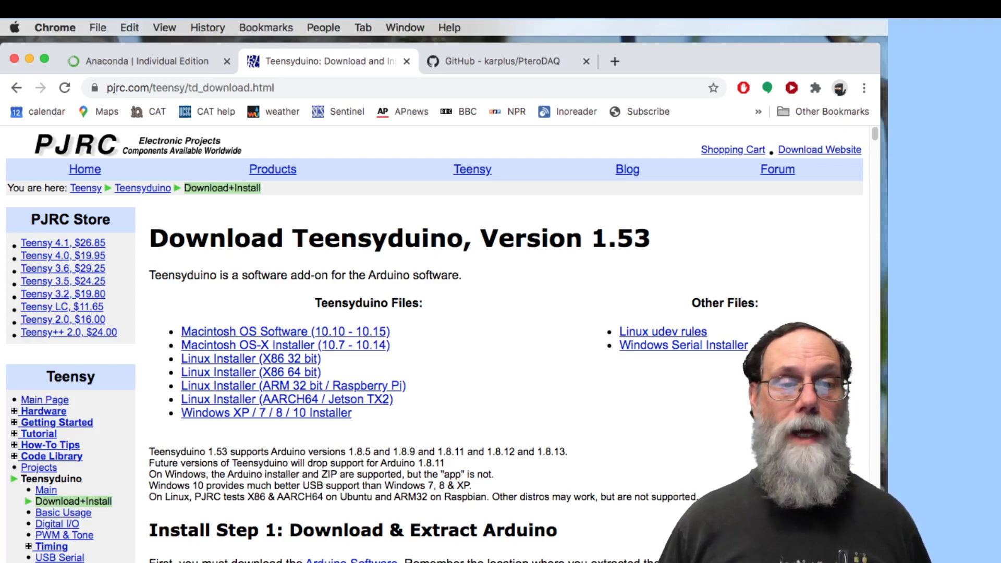
pyautogui.moveTo(520, 562); pyautogui.dragTo(523, 266)
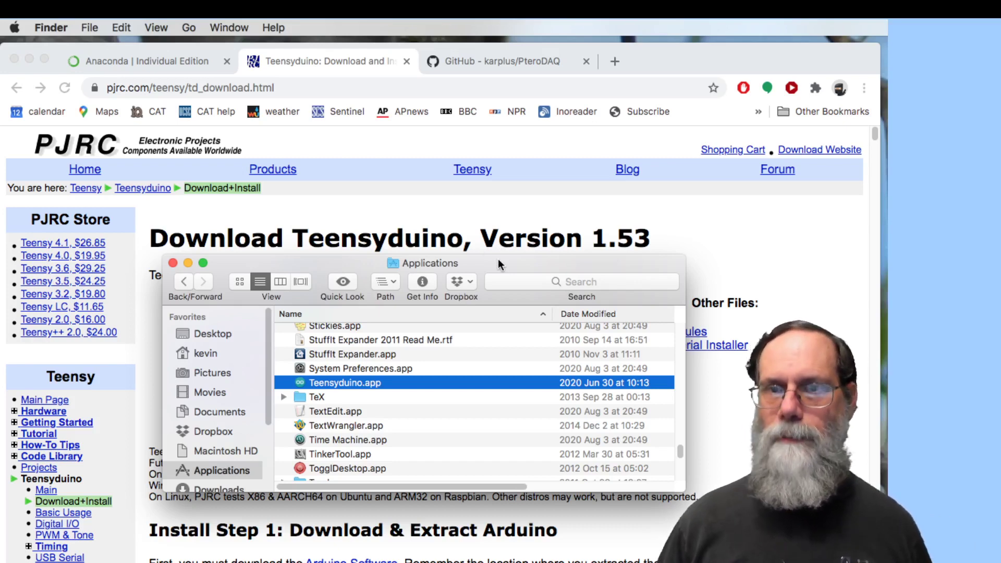
pyautogui.moveTo(498, 263)
pyautogui.mouseDown()
pyautogui.moveTo(439, 425)
pyautogui.moveTo(434, 260)
pyautogui.mouseUp()
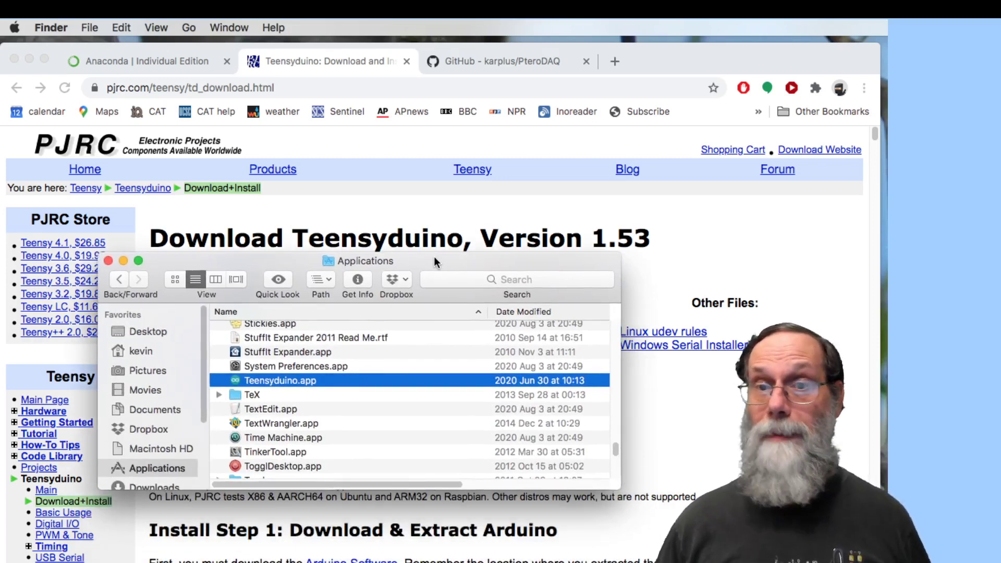
pyautogui.moveTo(434, 256); pyautogui.dragTo(428, 278)
pyautogui.press('super+w')
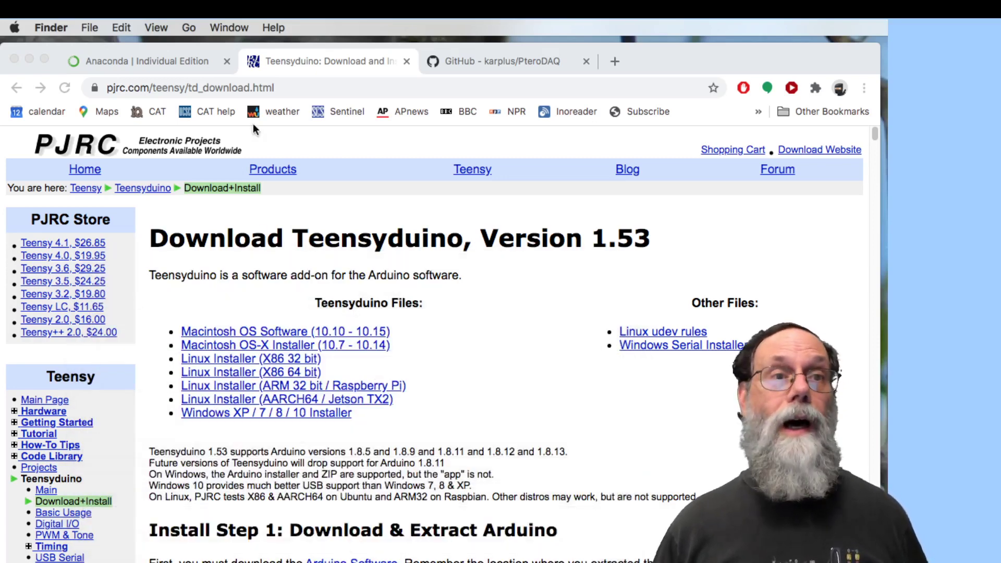
# Bring up the PteroDAQ repository page and briefly view its Clone and Download ZIP options.
pyautogui.click(453, 61)
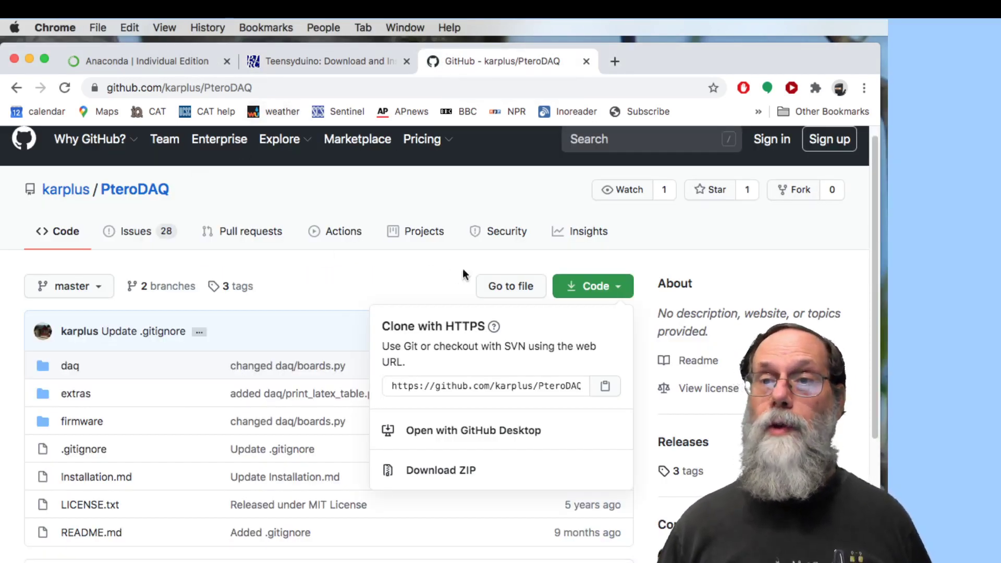
pyautogui.click(573, 286)
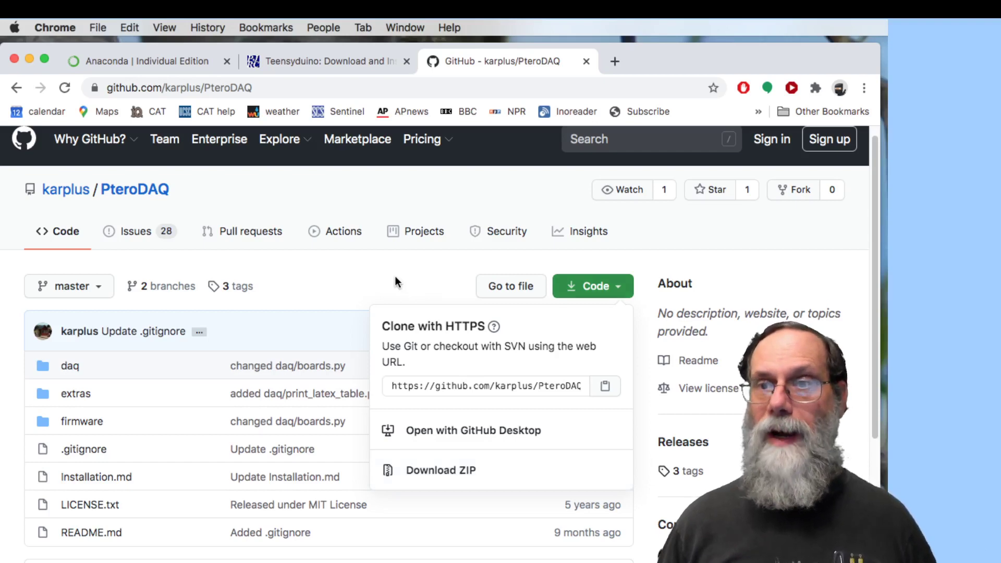
pyautogui.click(395, 277)
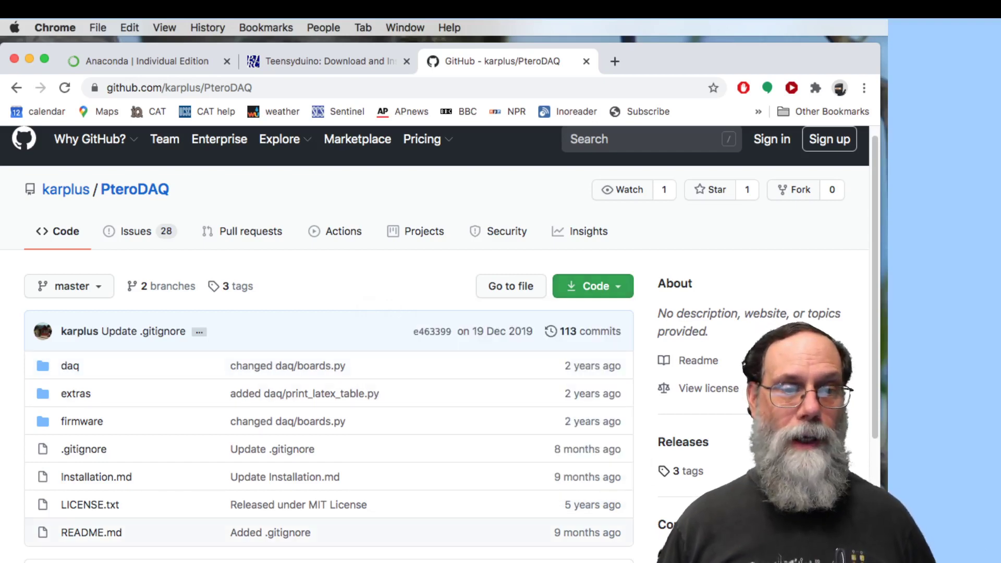
# Switch to the Finder window showing the pterodaq folder with daq, extras and firmware.
pyautogui.press('super+Tab')
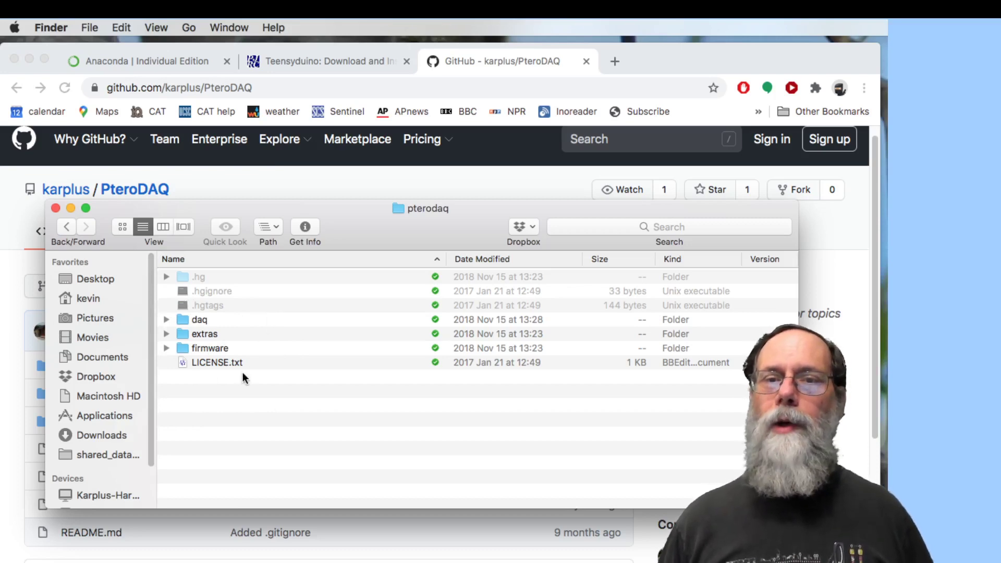
# Expand the firmware folder and show the Open With choices for firmware.ino.
pyautogui.click(165, 349)
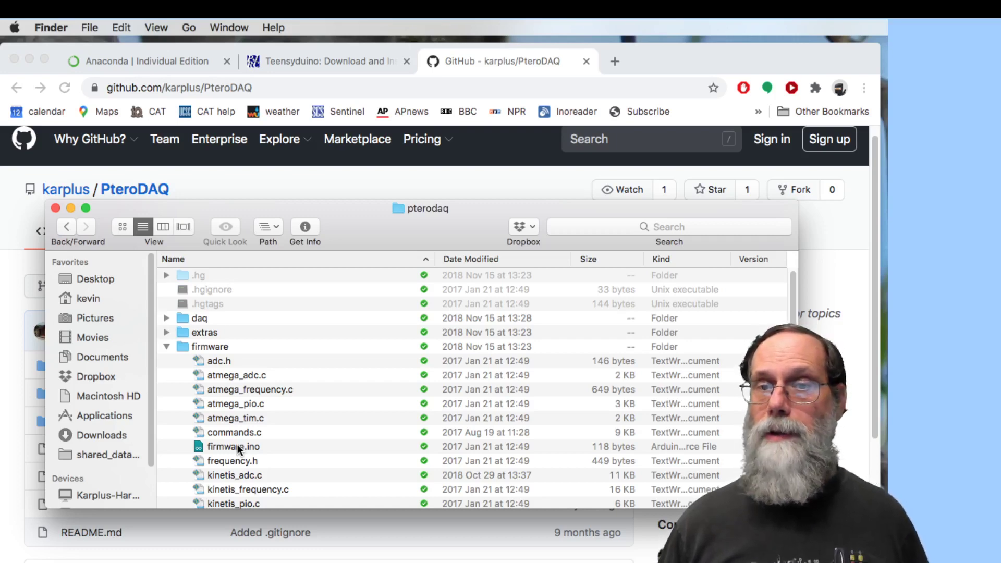
pyautogui.rightClick(237, 445)
pyautogui.moveTo(280, 466)
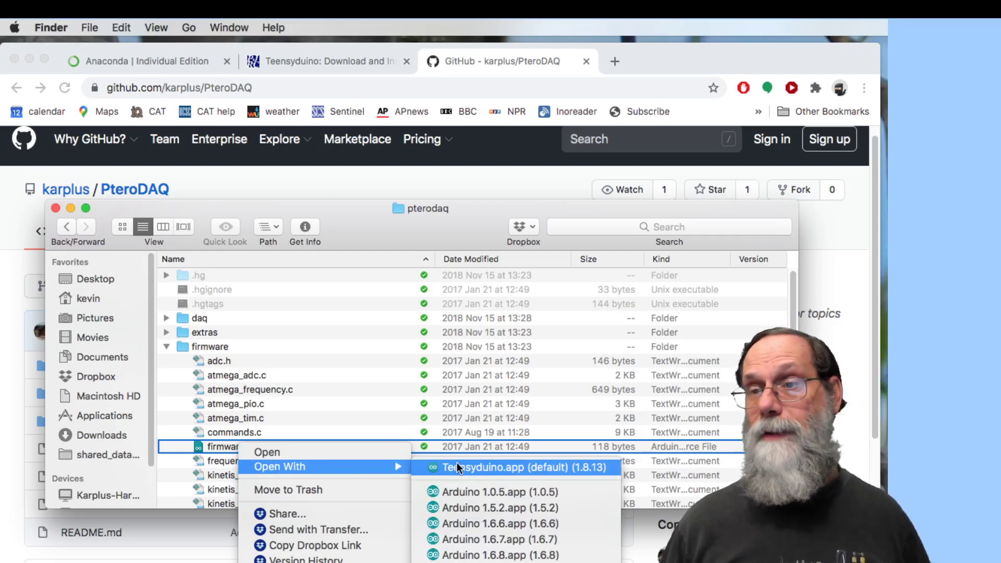
# Open firmware.ino with Teensyduino.app, the default app.
pyautogui.click(459, 467)
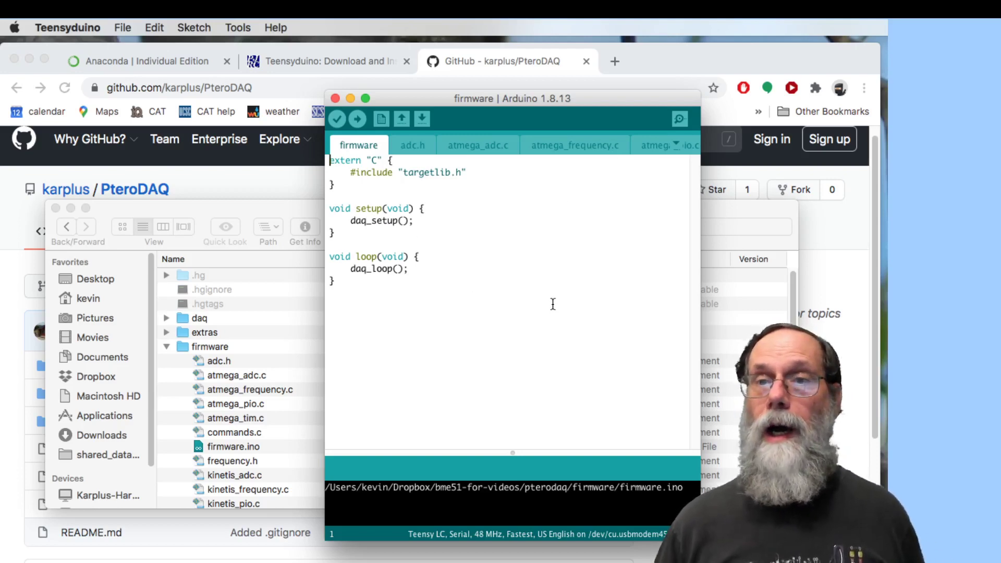
pyautogui.click(239, 26)
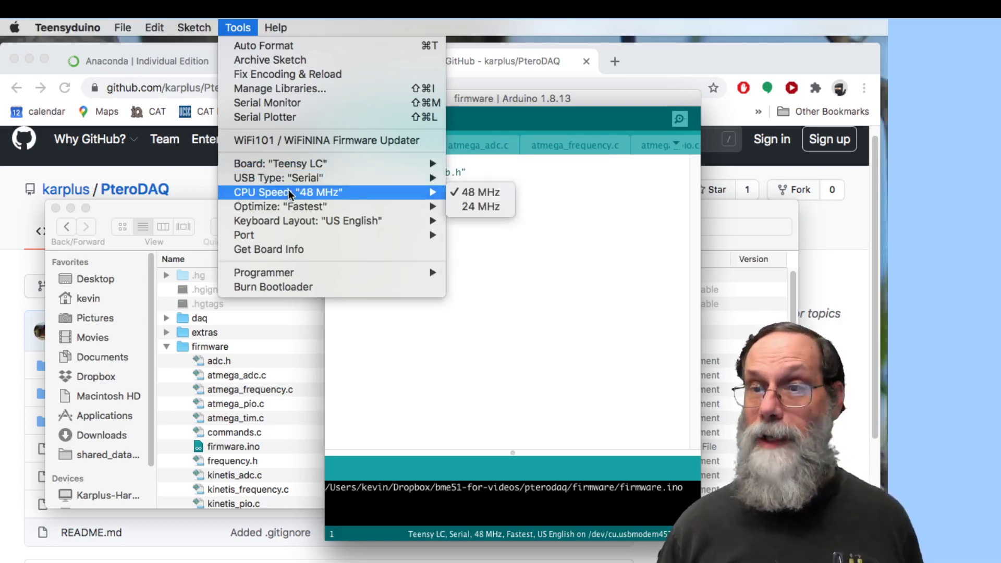
pyautogui.moveTo(274, 202)
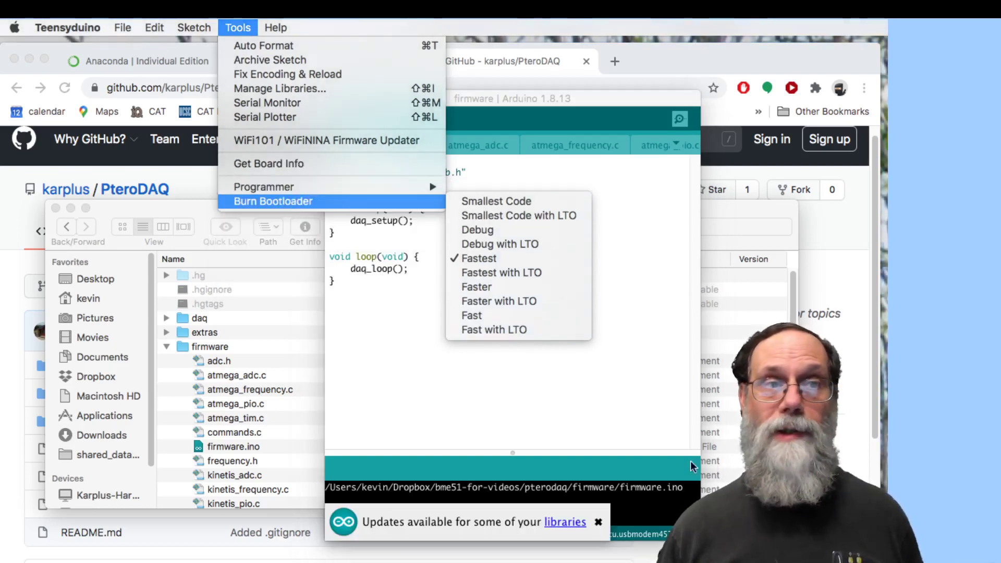
pyautogui.click(479, 258)
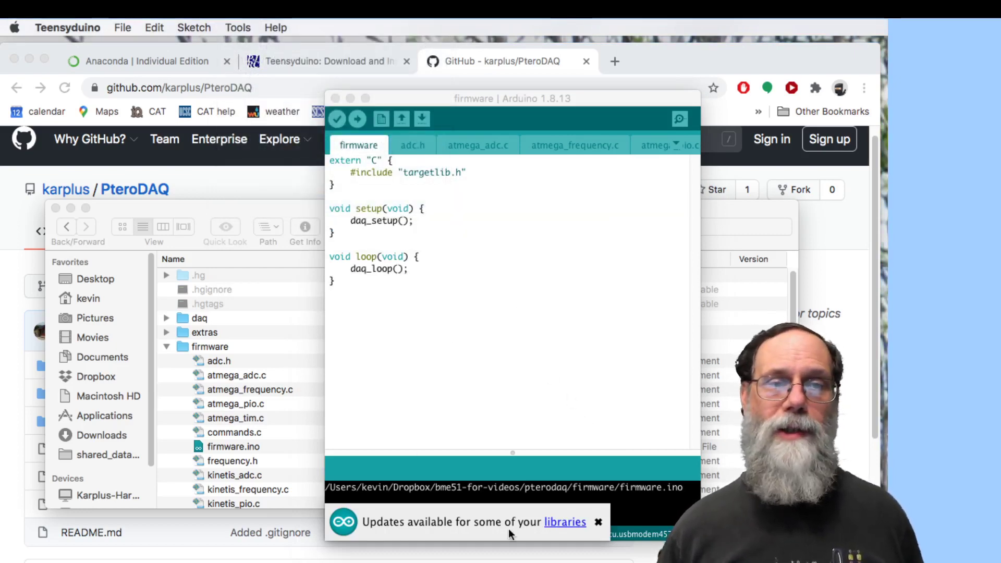
pyautogui.click(599, 522)
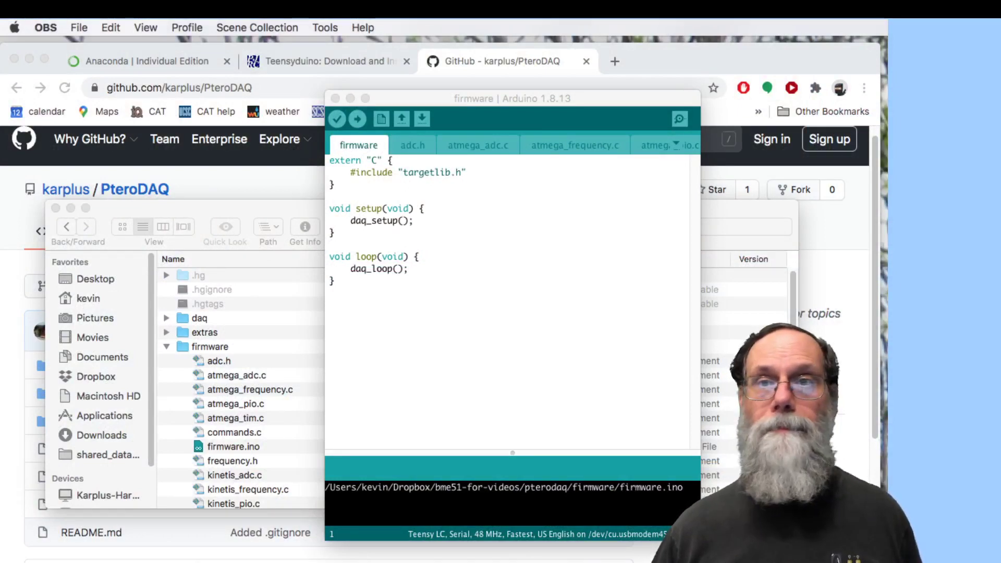
# Upload the firmware sketch to the Teensy LC until it reports Done uploading.
pyautogui.click(359, 119)
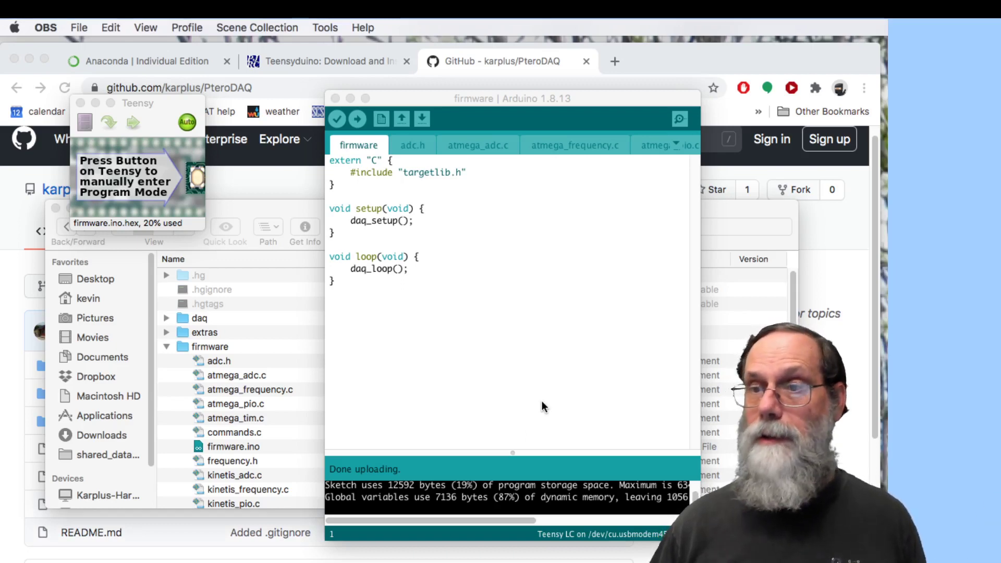
# Close the Arduino IDE and Teensy Loader, check the pterodaq folder path, and reposition Terminal.
pyautogui.click(336, 99)
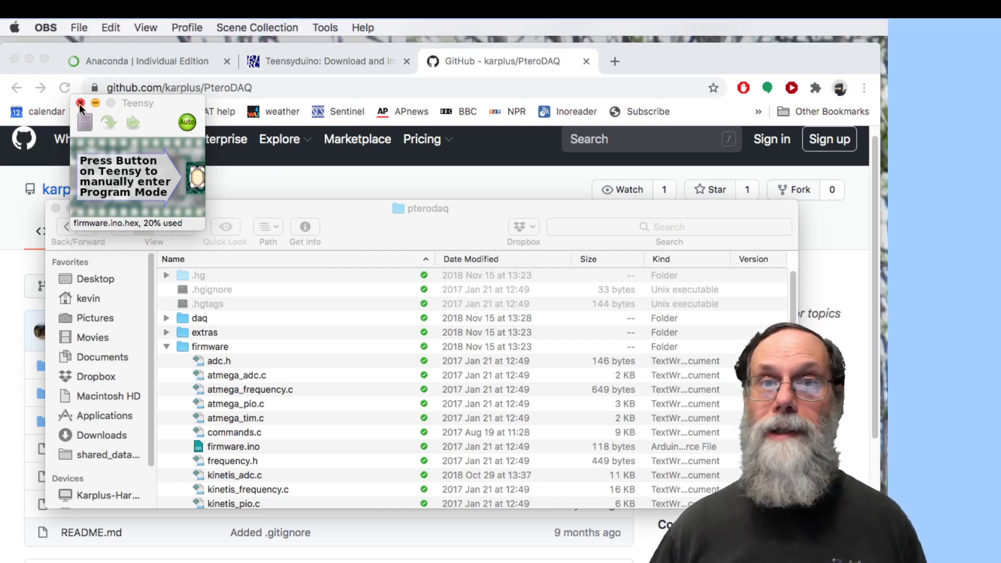
pyautogui.click(79, 104)
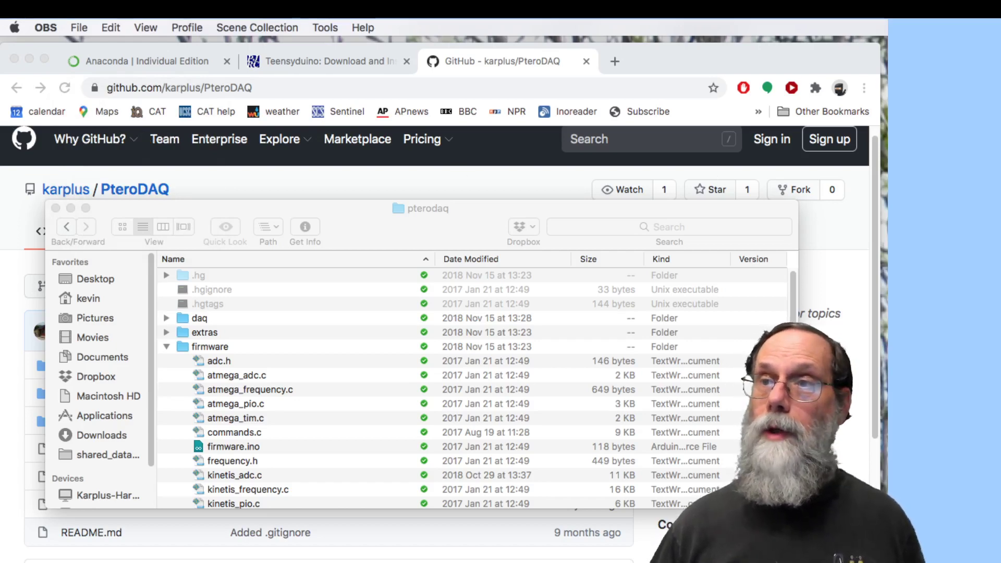
pyautogui.press('super+Tab')
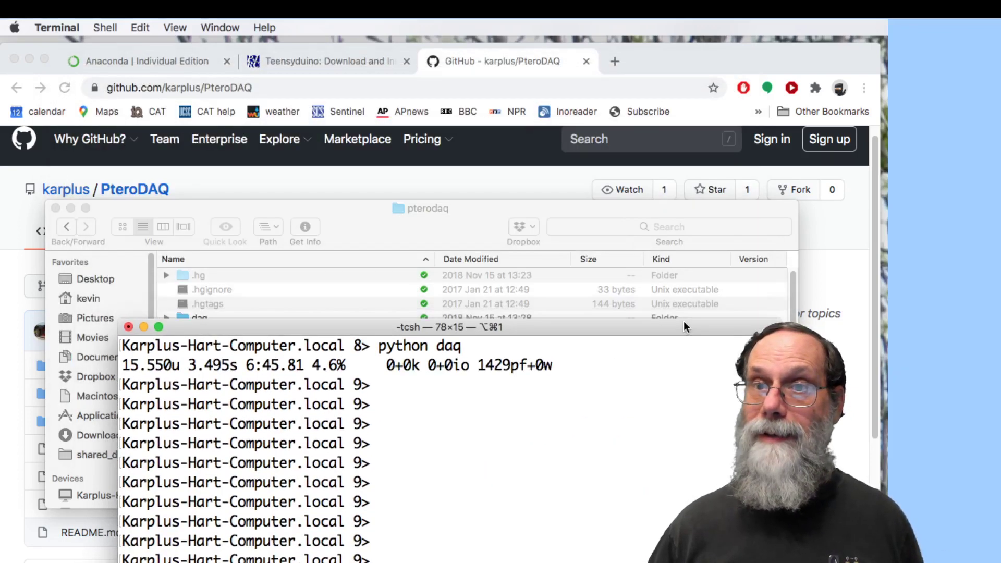
pyautogui.moveTo(633, 61); pyautogui.dragTo(680, 270)
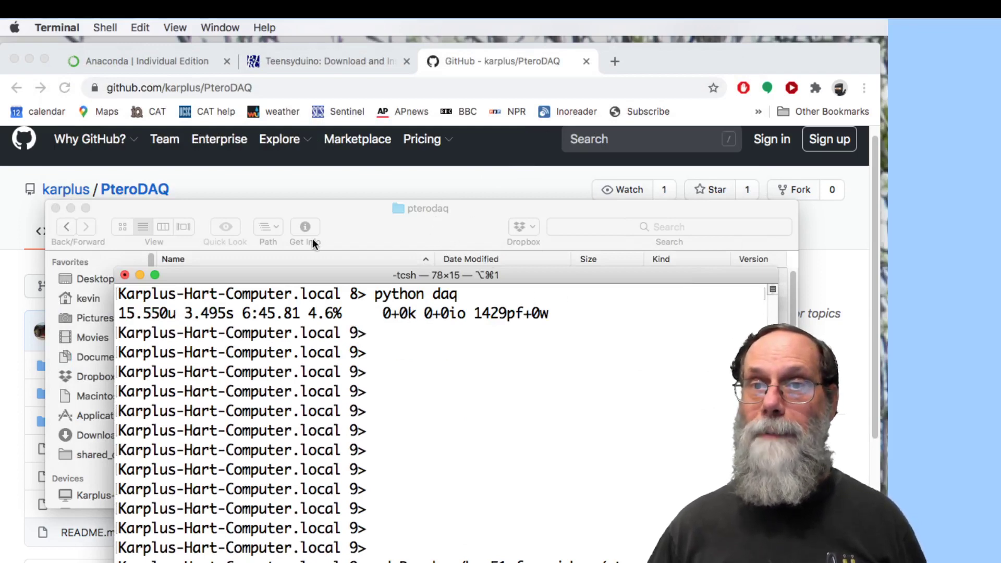
pyautogui.click(275, 225)
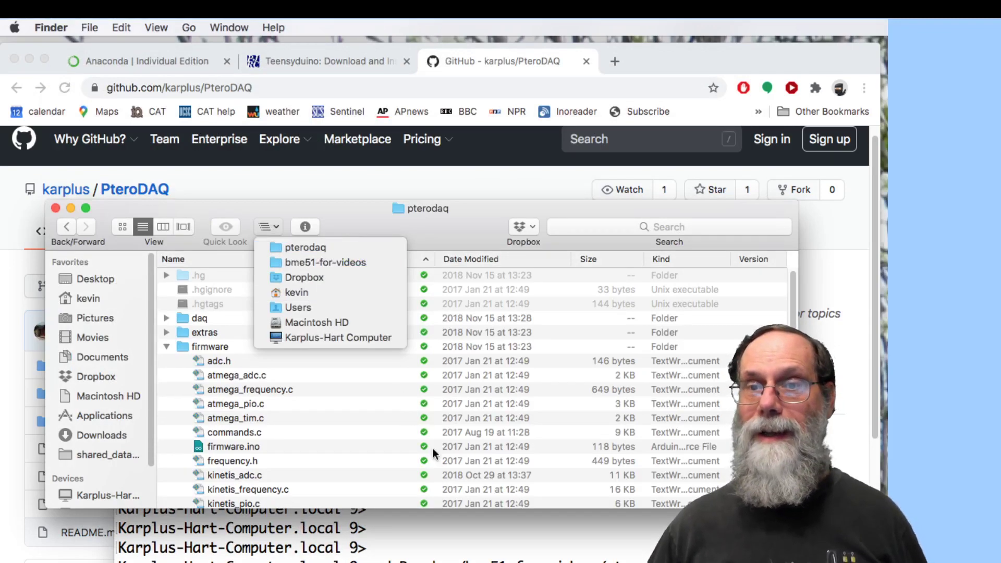
pyautogui.click(451, 531)
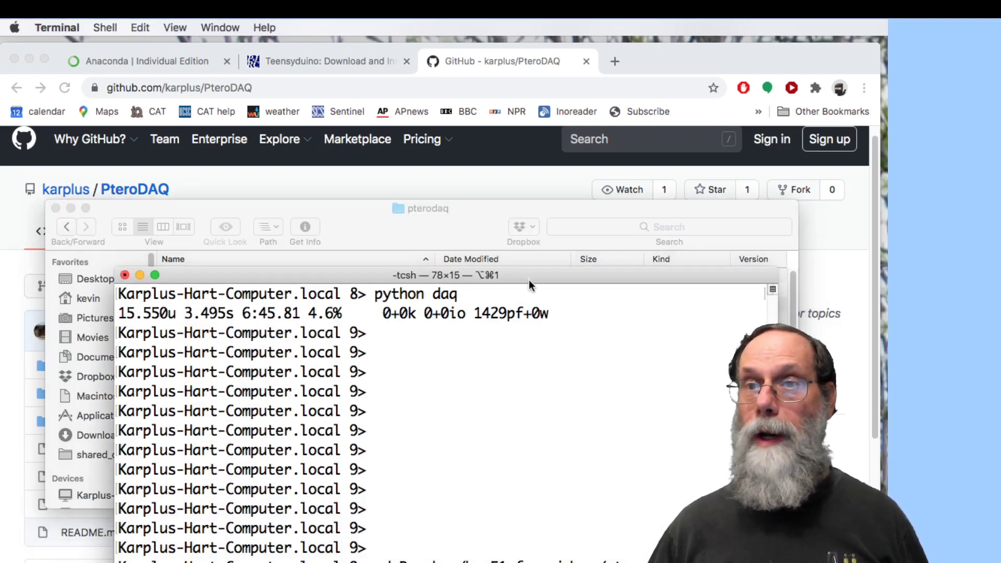
pyautogui.moveTo(529, 279)
pyautogui.mouseDown()
pyautogui.moveTo(535, 218)
pyautogui.moveTo(513, 153)
pyautogui.mouseUp()
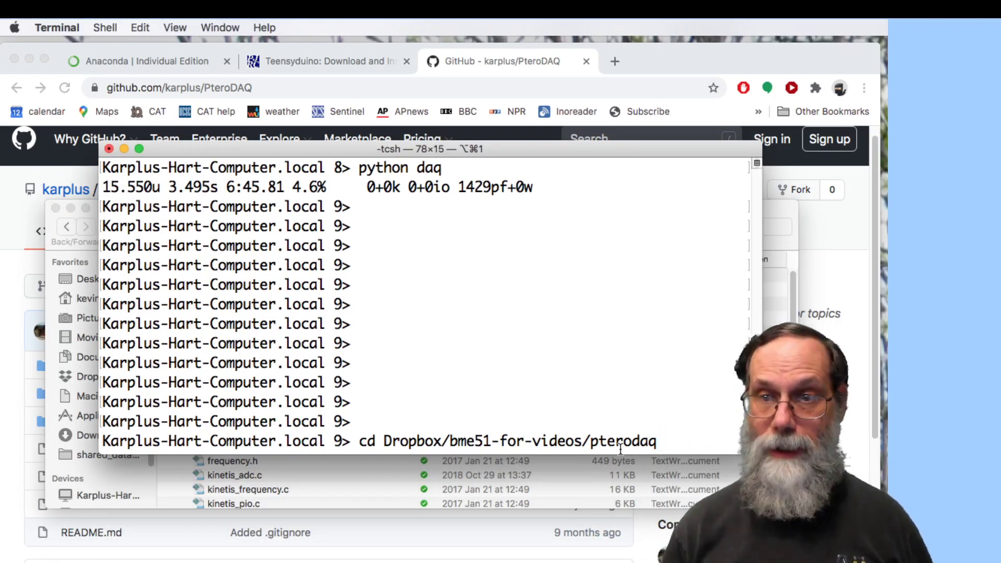
# Run the cd and pwd commands, then rerun 'python daq' from history.
pyautogui.press('Return')
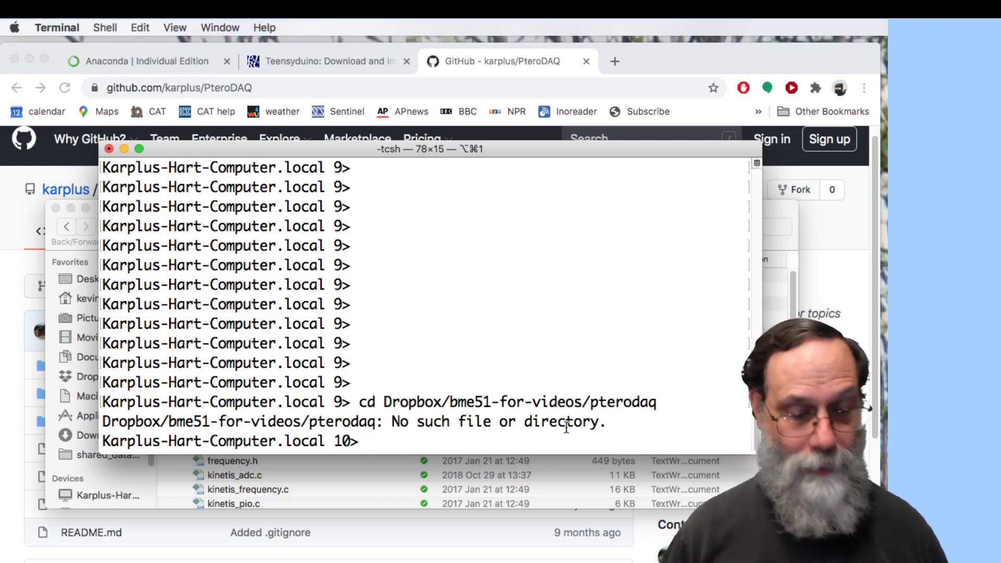
pyautogui.write('pwd')
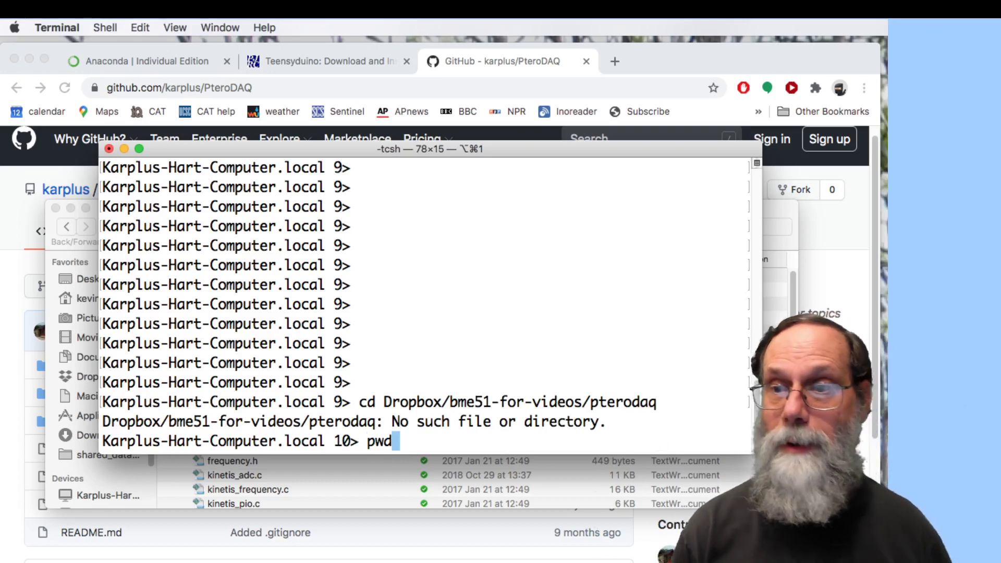
pyautogui.press('Return')
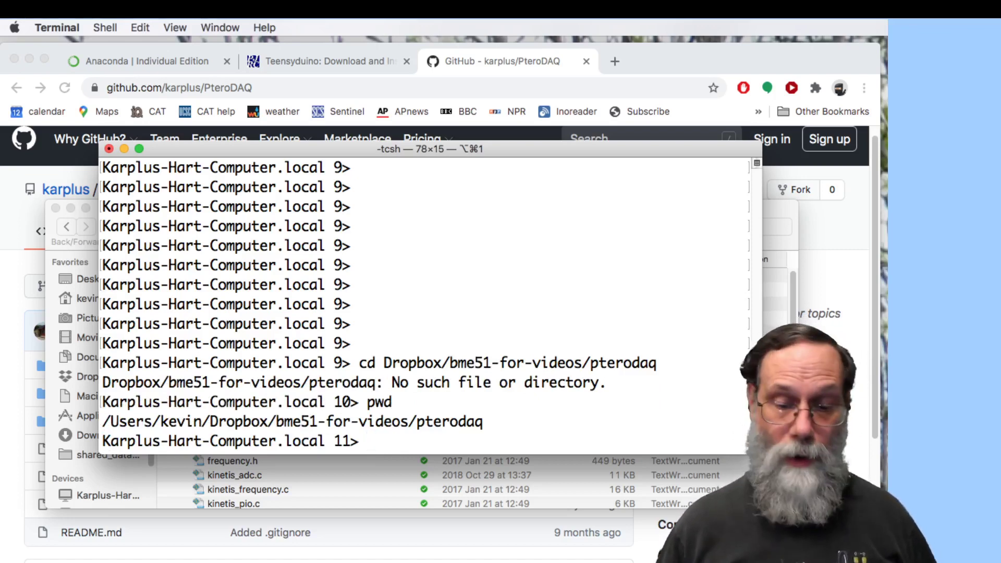
pyautogui.press('Up')
pyautogui.press('Up')
pyautogui.press('Up')
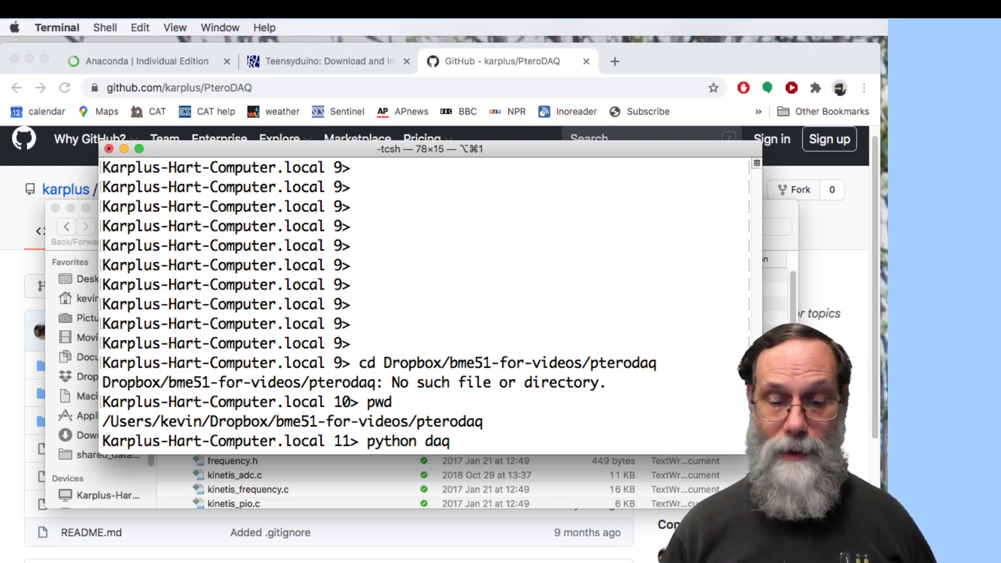
pyautogui.press('Return')
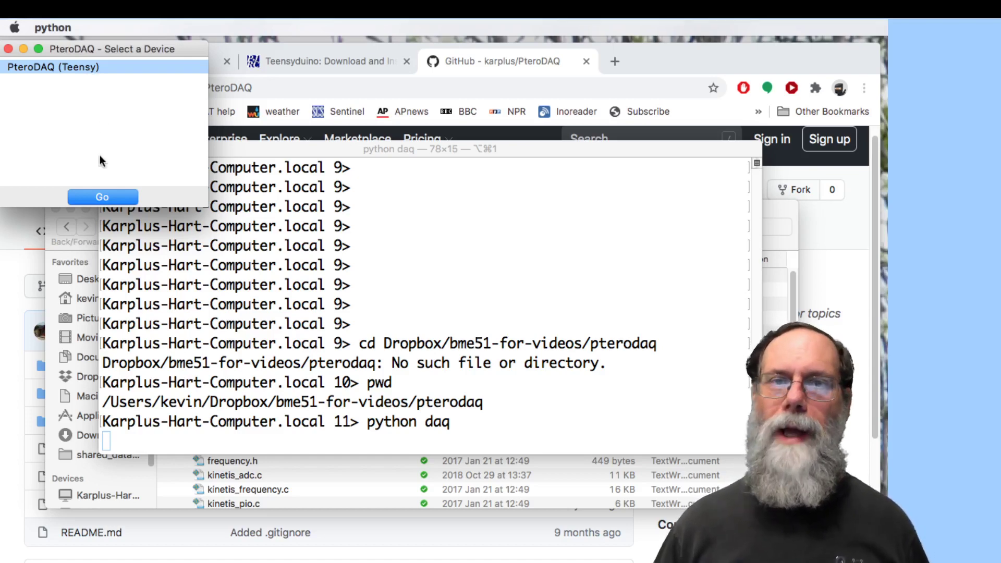
# Connect to PteroDAQ (Teensy), then move and enlarge the main window.
pyautogui.click(106, 201)
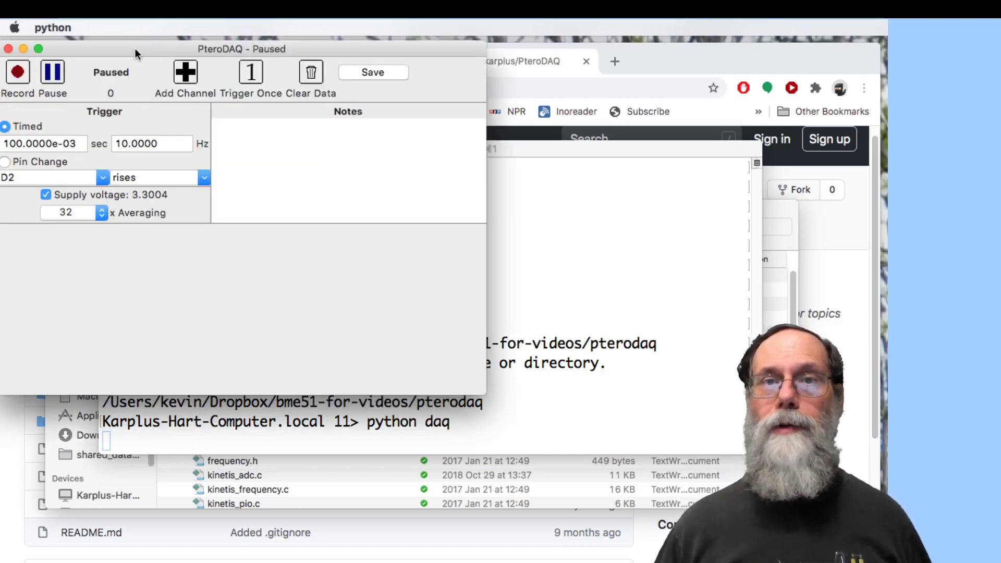
pyautogui.moveTo(135, 47); pyautogui.dragTo(186, 55)
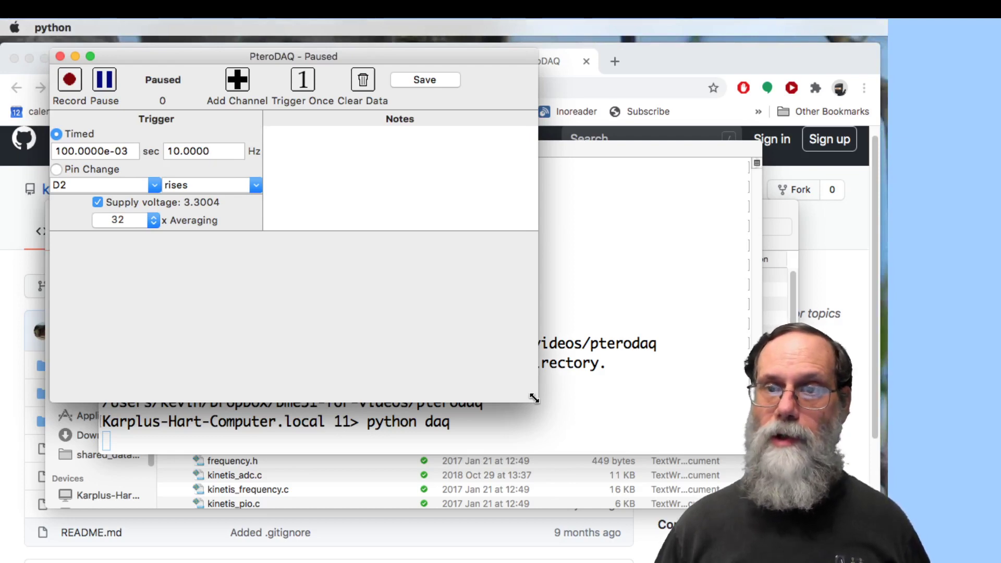
pyautogui.moveTo(534, 398); pyautogui.dragTo(640, 451)
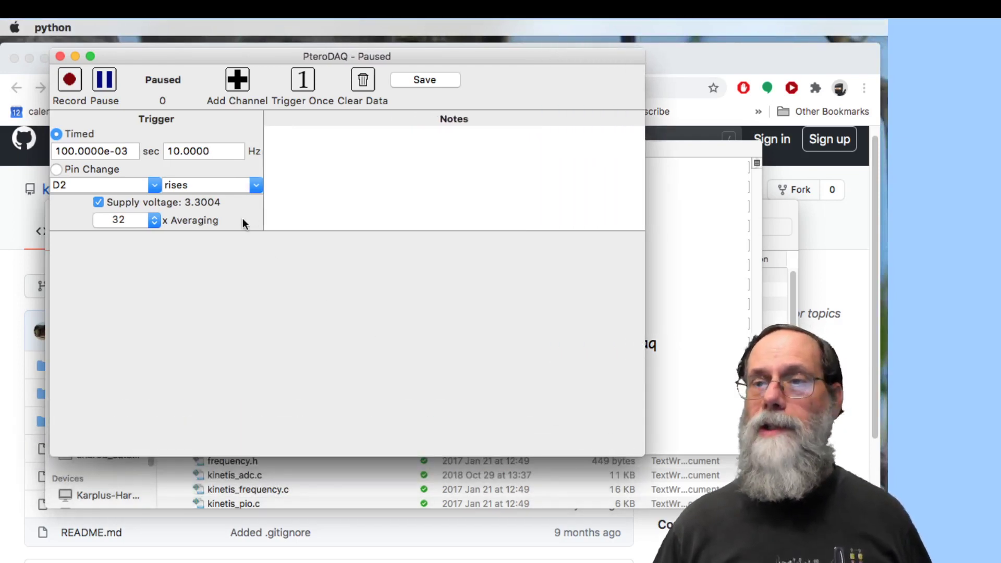
# Add channel ch1 and browse its input types, keeping analog pin A0.
pyautogui.click(237, 86)
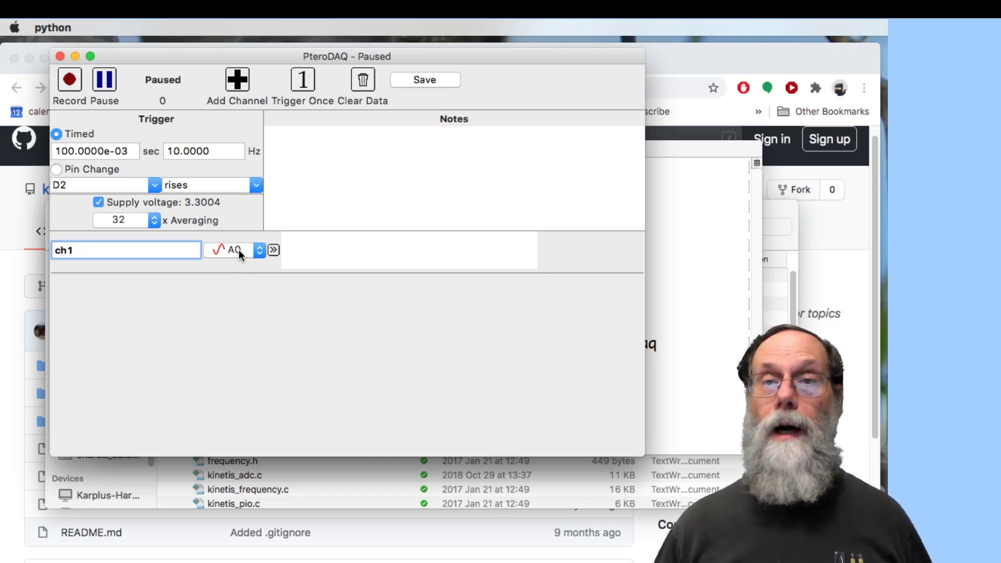
pyautogui.click(259, 251)
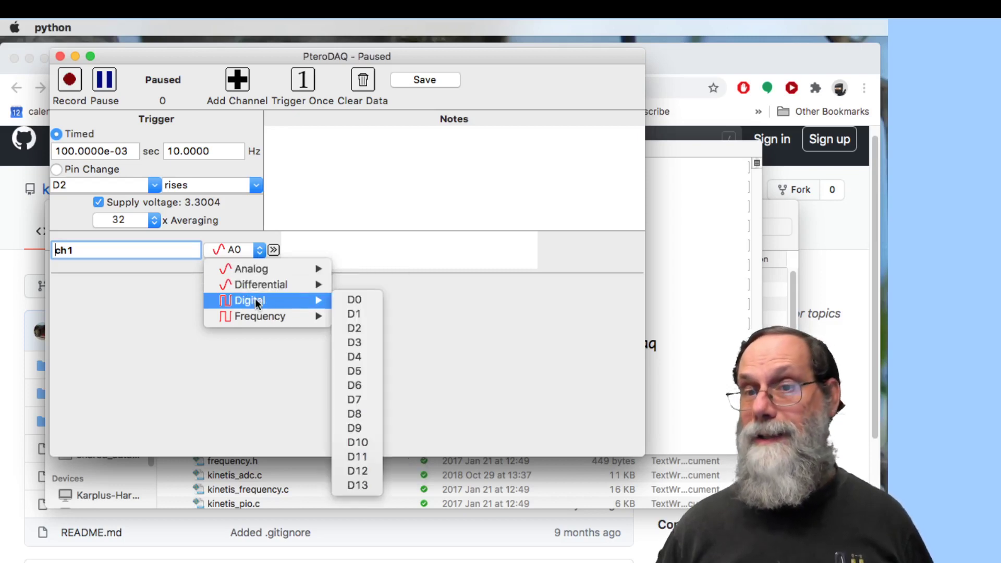
pyautogui.click(252, 249)
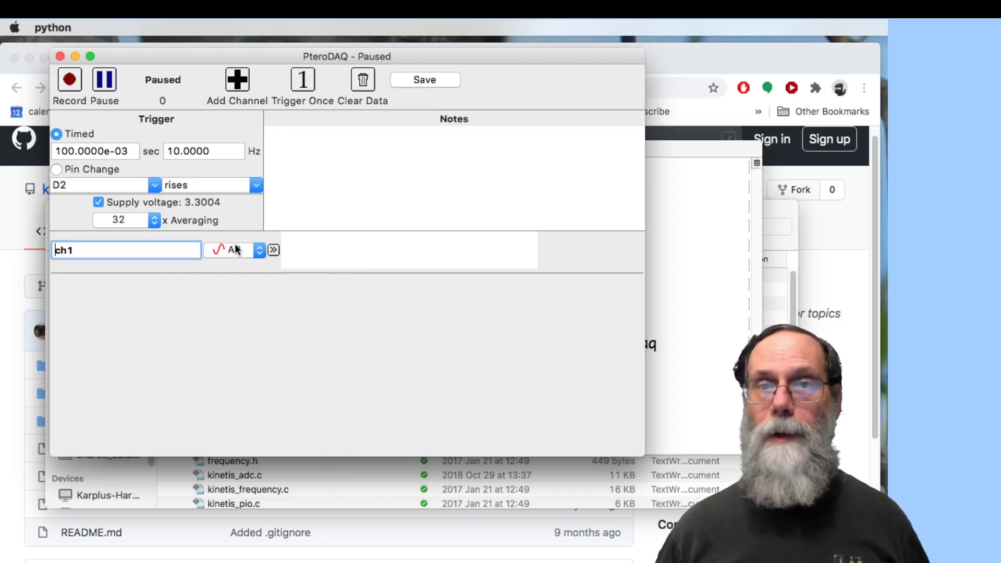
# Change the Hz field's sampling frequency from 10 to 180.
pyautogui.click(174, 154)
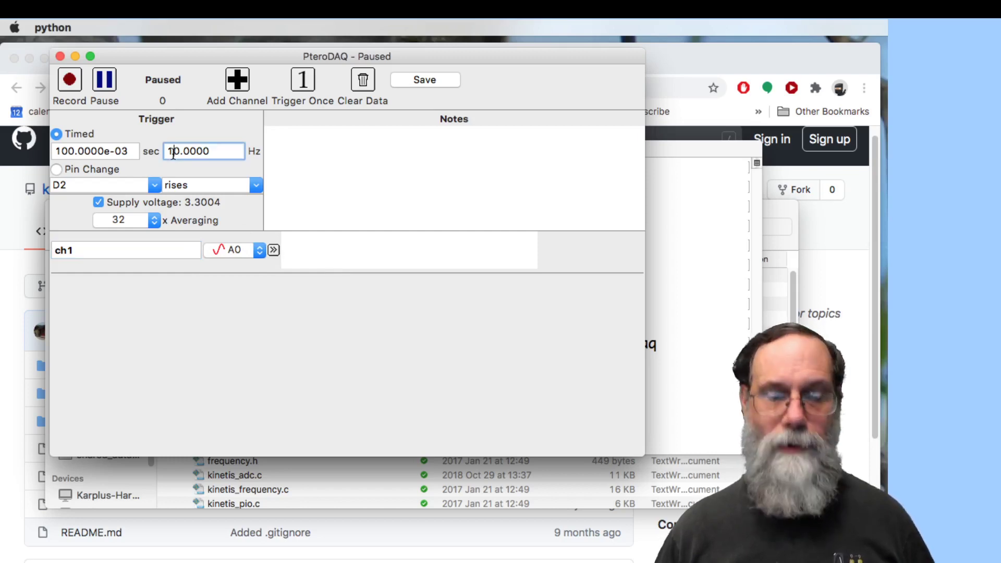
pyautogui.write('8')
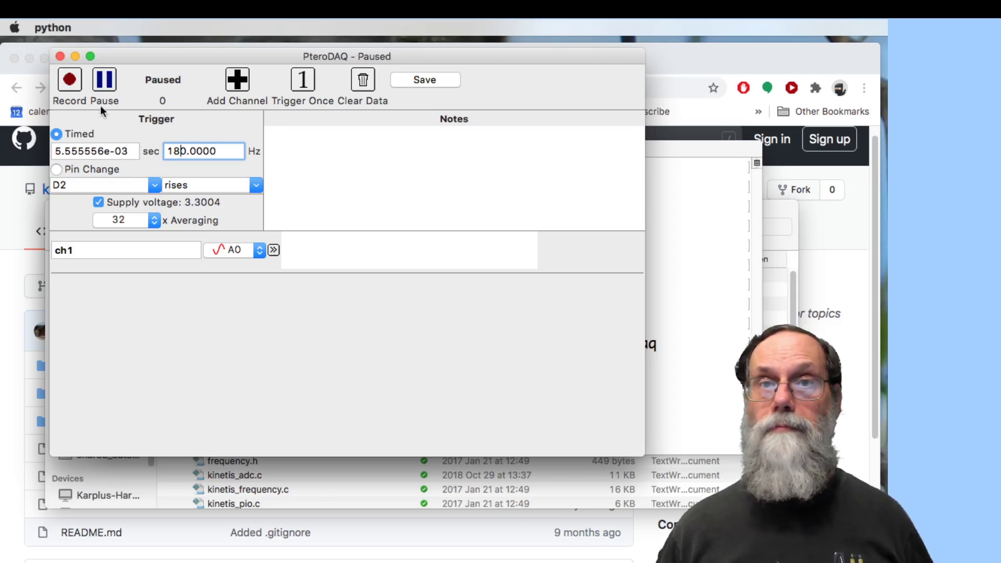
# Begin recording channel A0 at 180 Hz with live statistics.
pyautogui.click(69, 81)
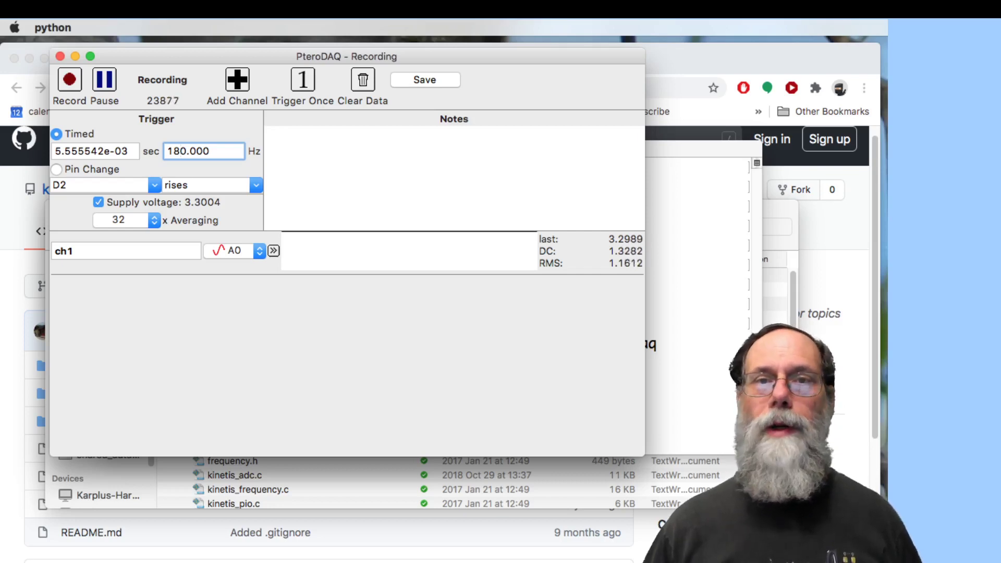
# Pause recording at 32,312 samples and centre the Save As sheet in the window.
pyautogui.press('super+Tab')
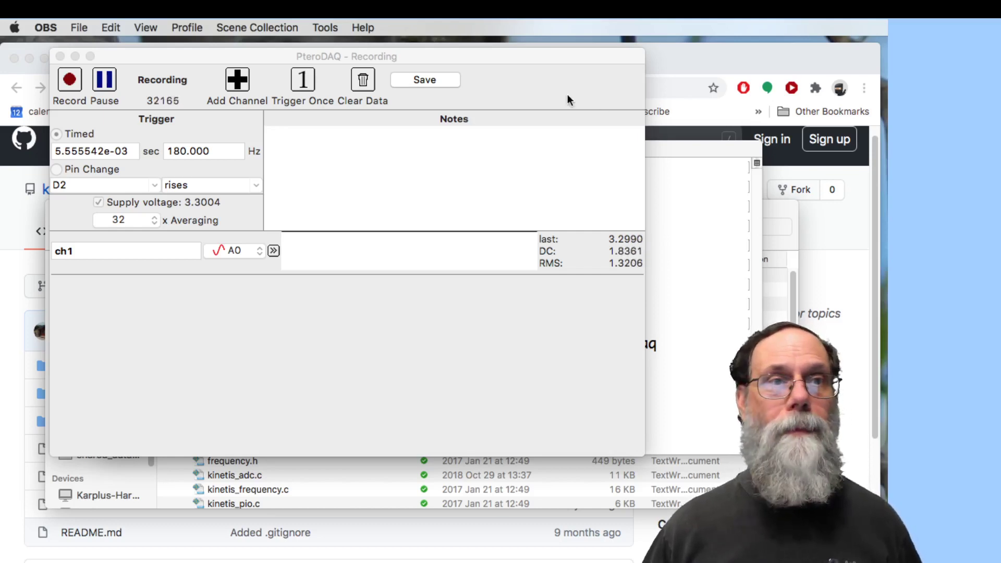
pyautogui.click(433, 80)
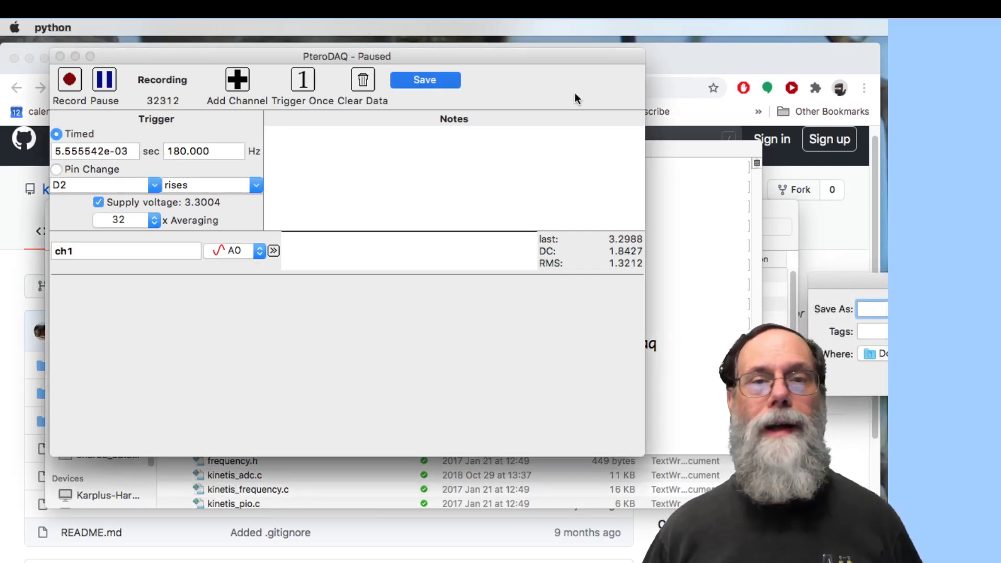
pyautogui.moveTo(939, 281); pyautogui.dragTo(433, 296)
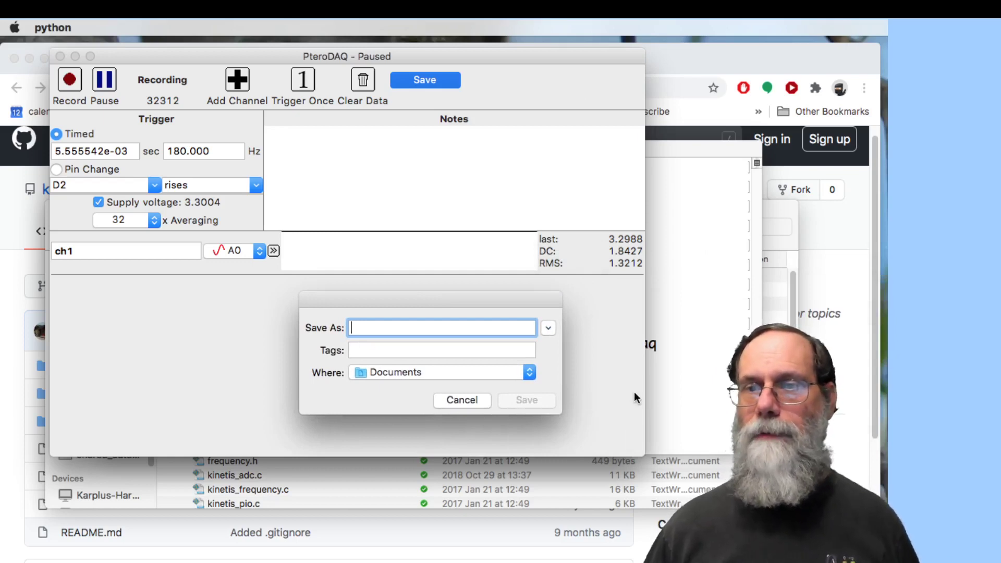
# Cancel the Save As sheet, then quit and decline saving the 32,324 readings.
pyautogui.click(461, 402)
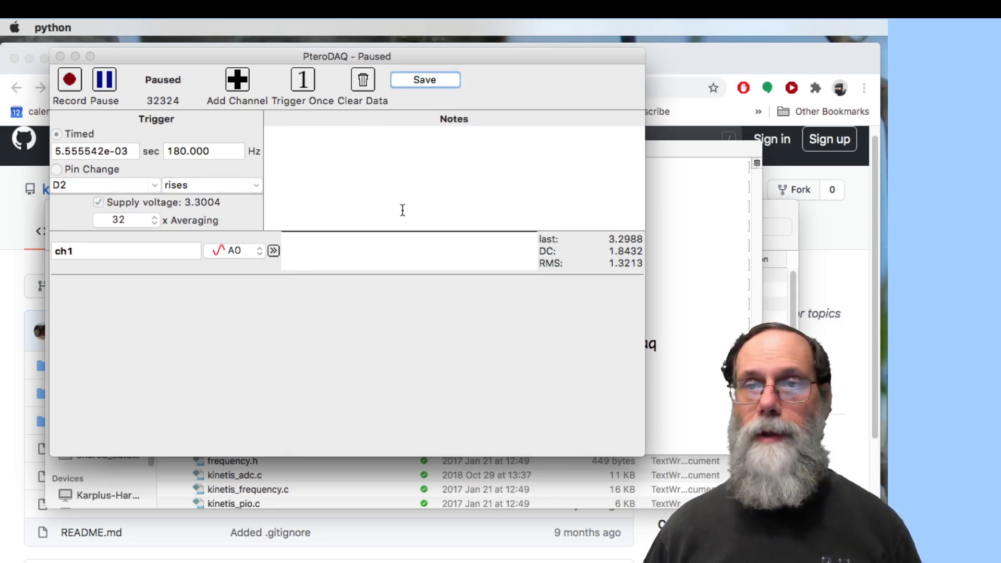
pyautogui.press('super+q')
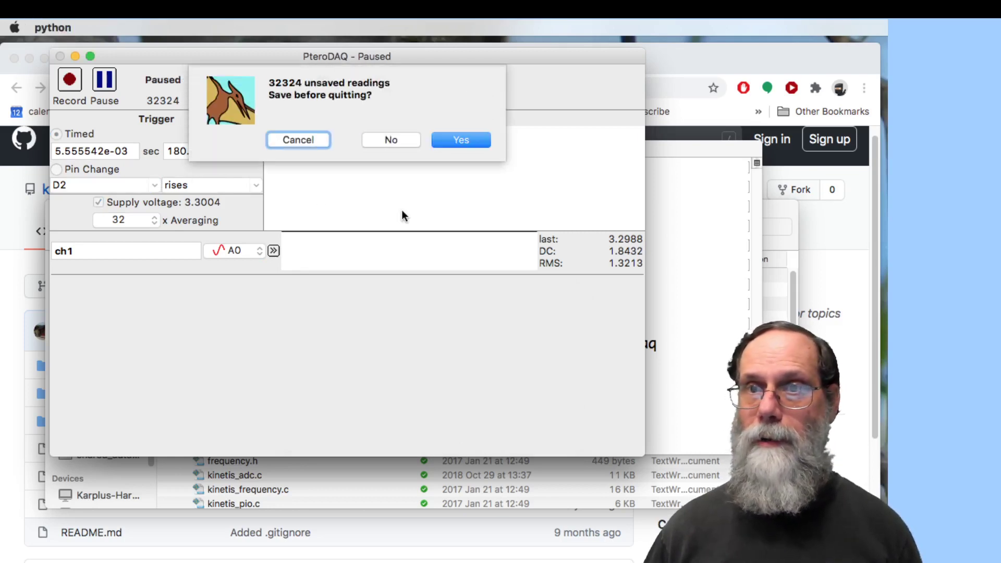
pyautogui.click(392, 141)
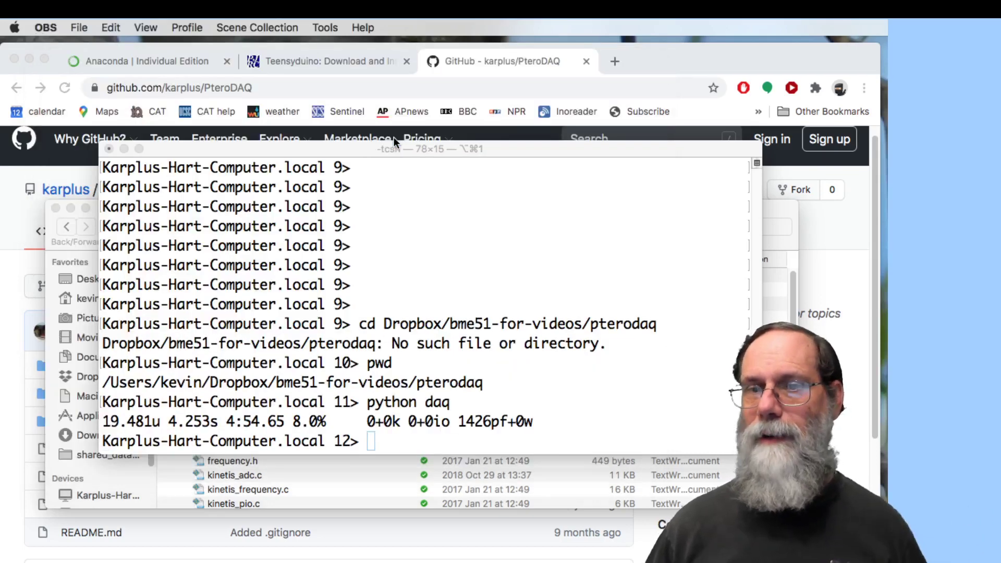